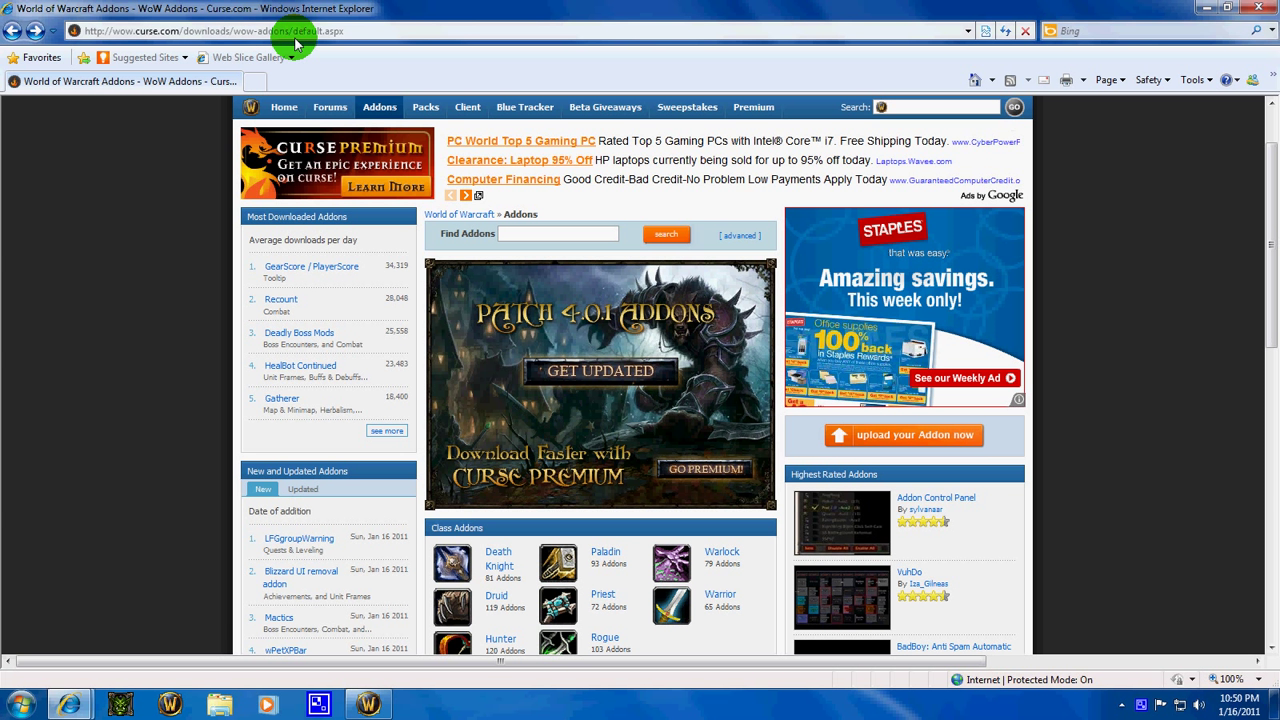
# Step: Focus the Find Addons search box on Curse.com's World of Warcraft addons page
pyautogui.click(567, 236)
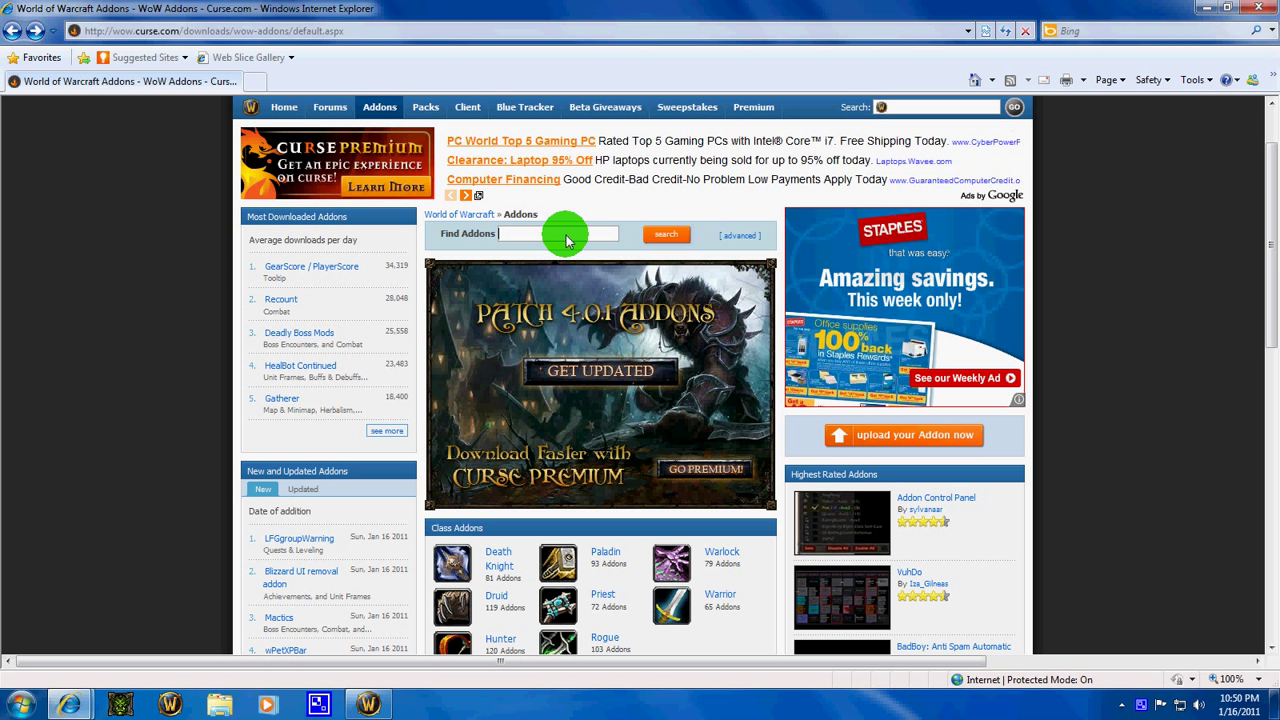
pyautogui.write('recount')
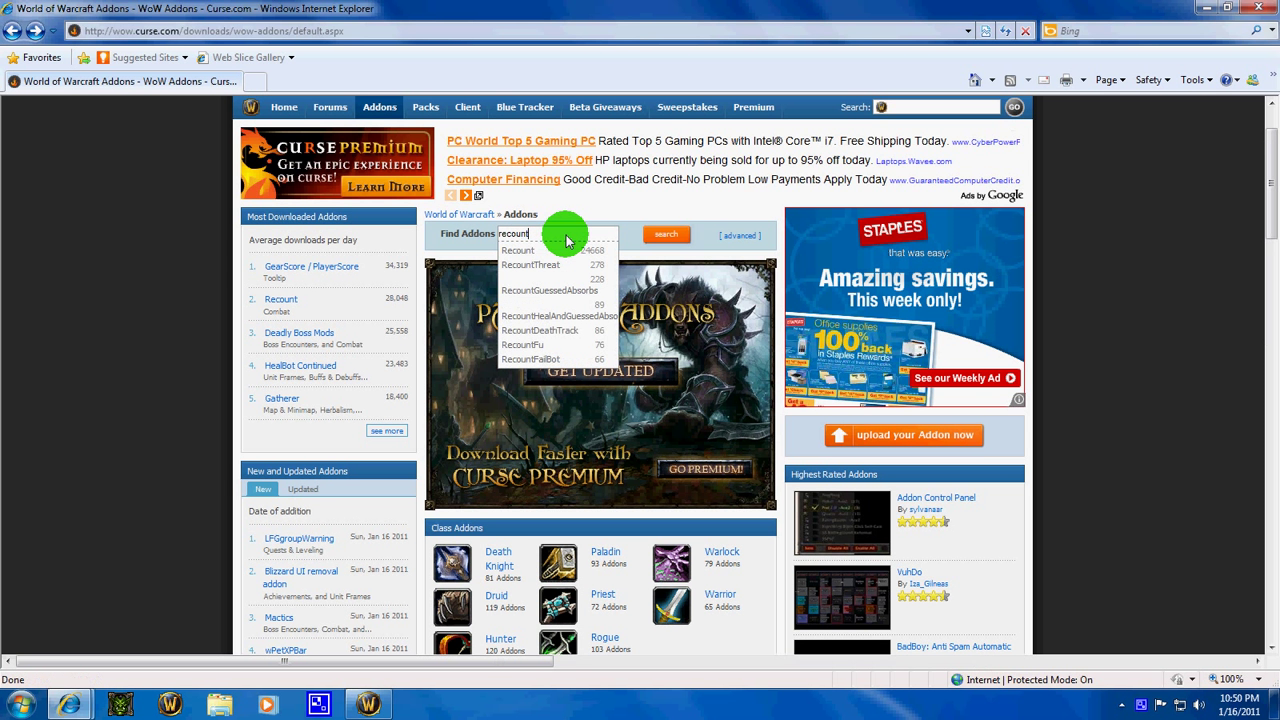
# Step: Search 'recount' and reach the Download Recount page for the v4.0.1e release
pyautogui.press('Return')
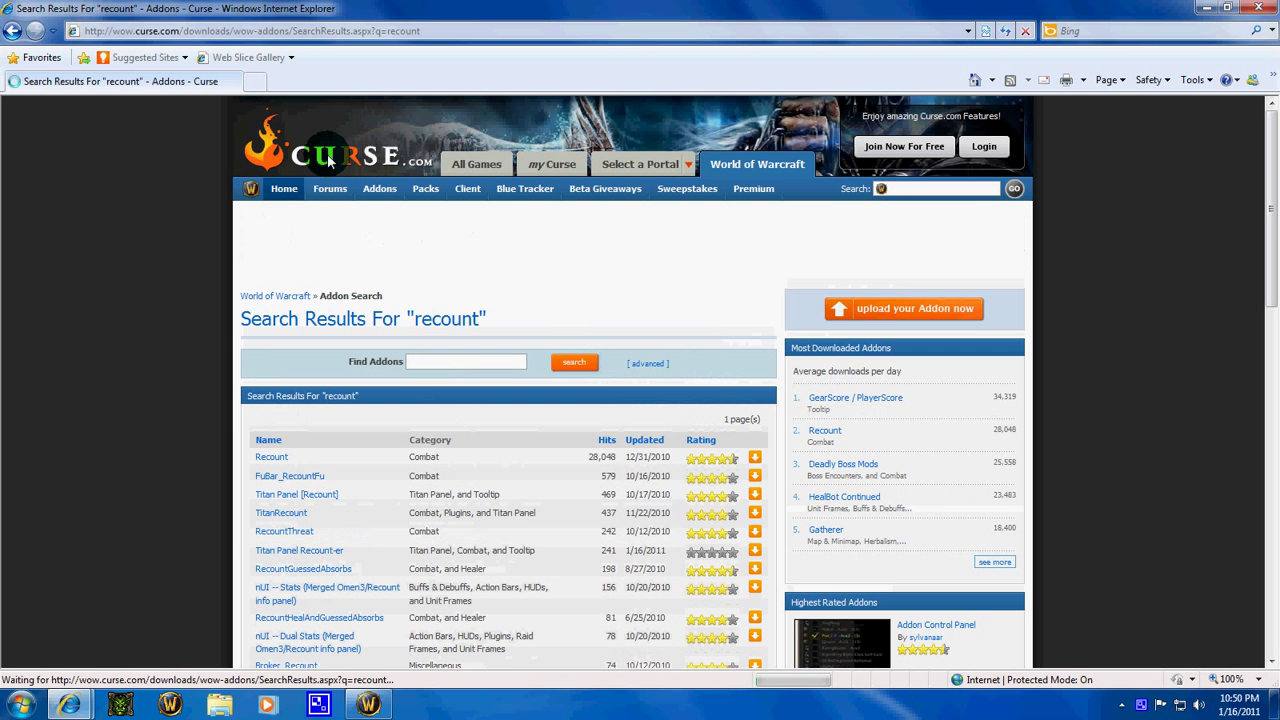
pyautogui.click(271, 457)
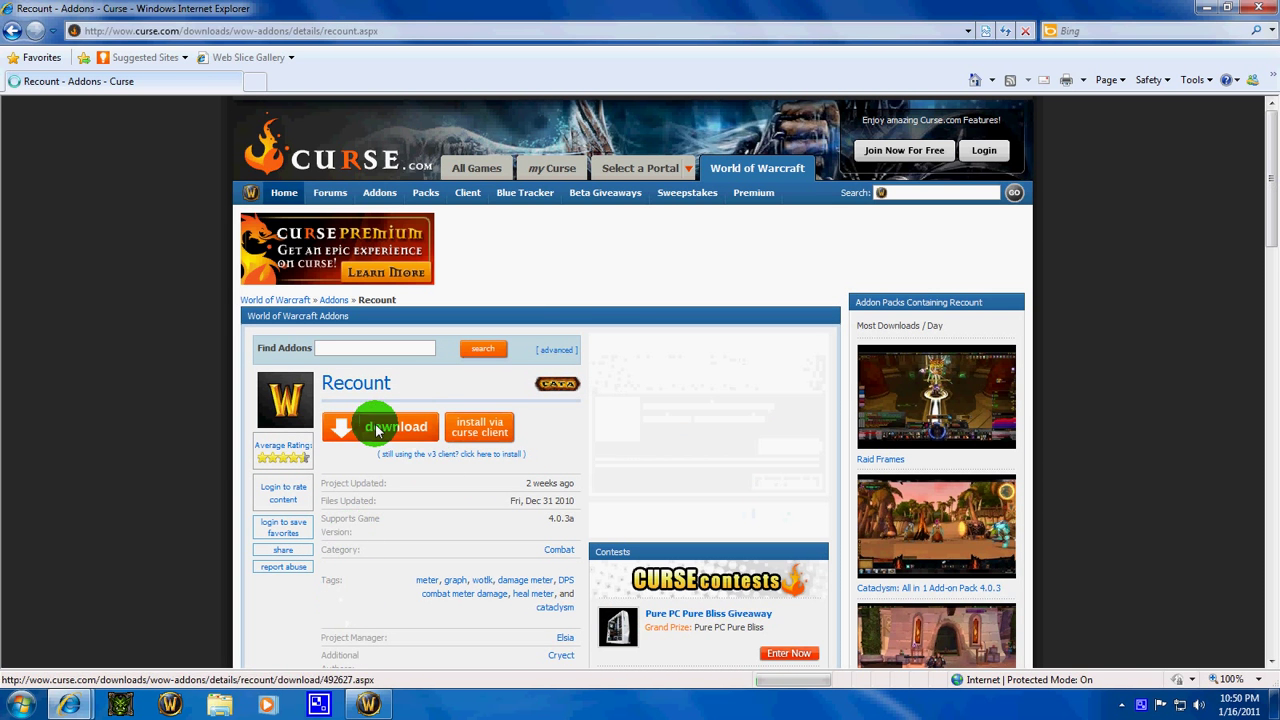
pyautogui.click(343, 435)
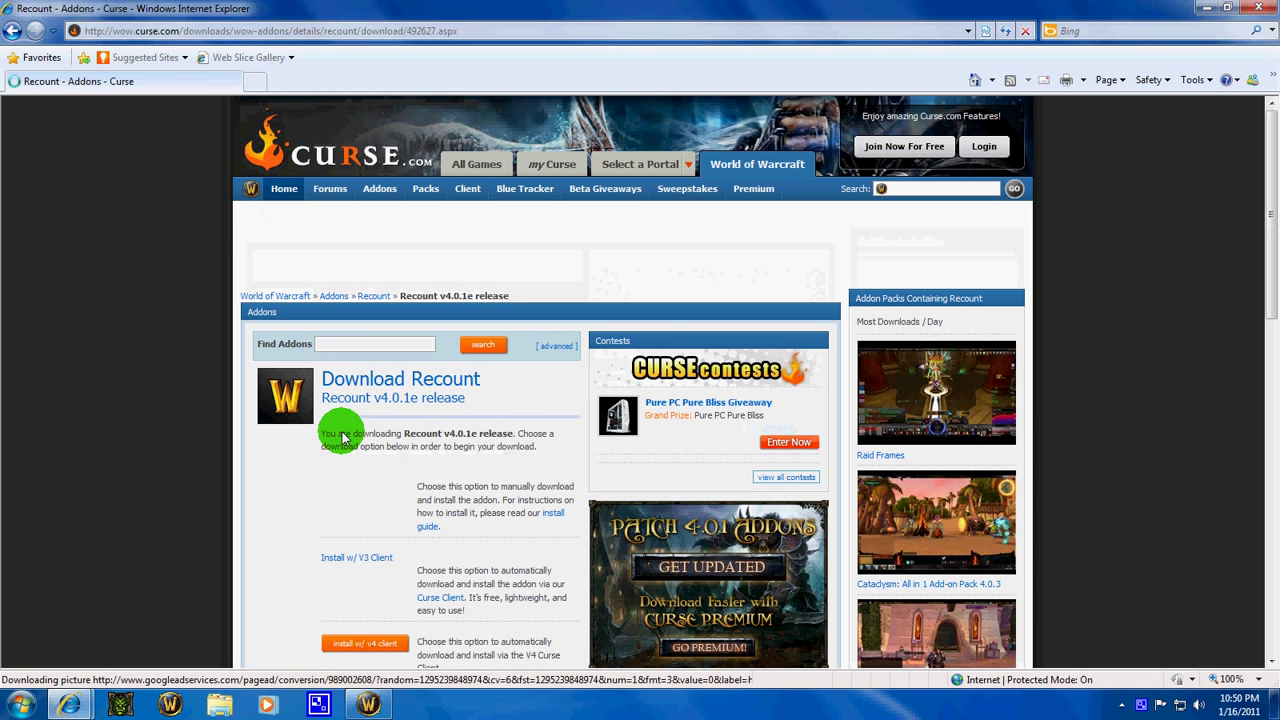
pyautogui.click(14, 30)
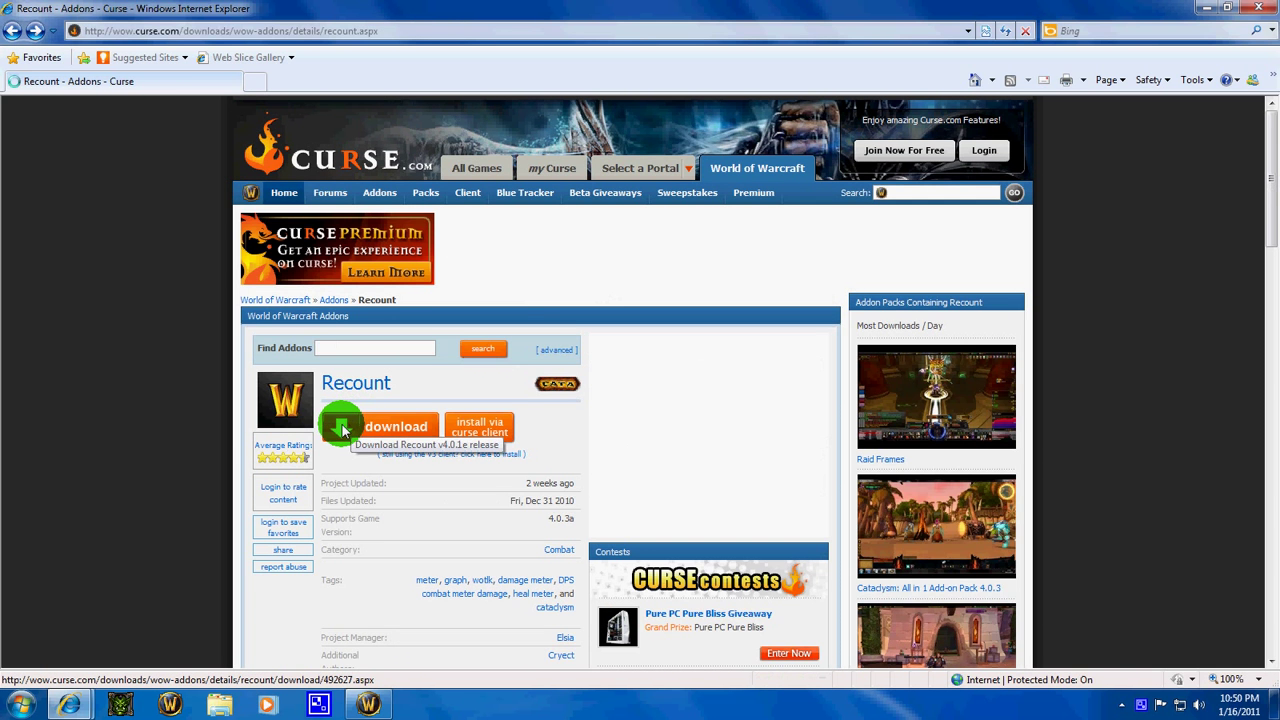
pyautogui.click(340, 428)
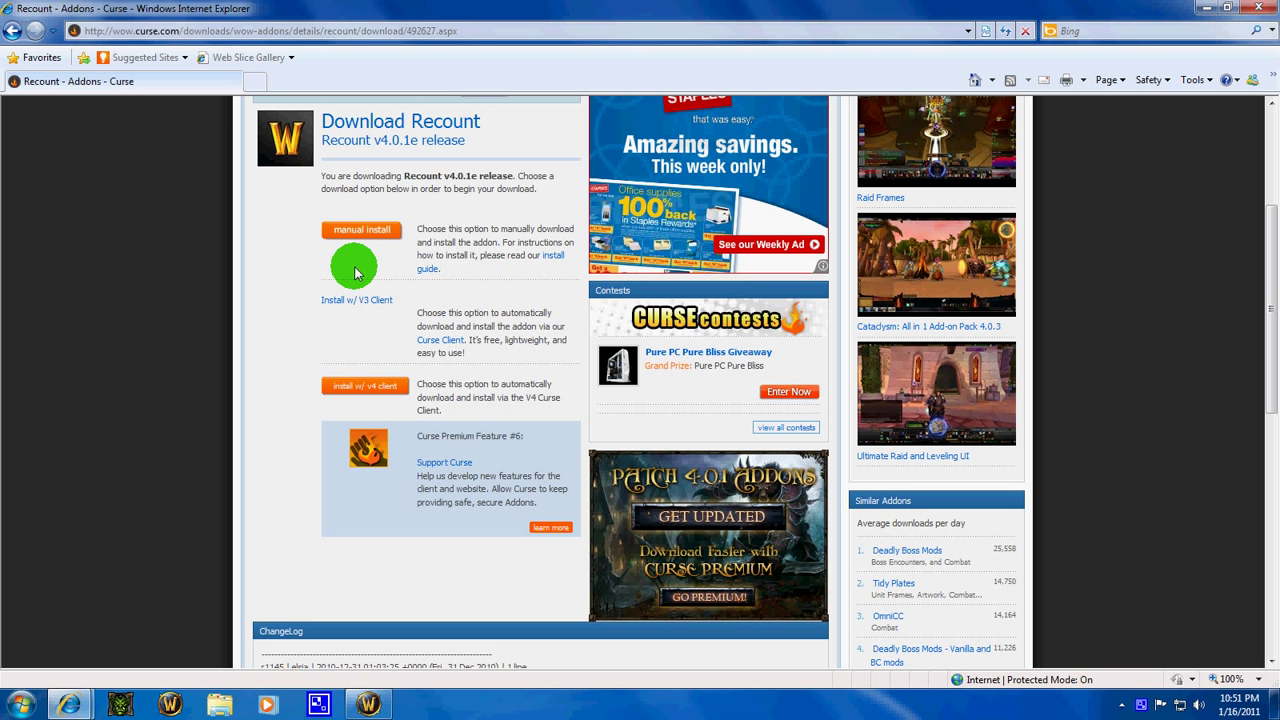
# Step: Start the manual download and allow the Recount zip to open in Windows Explorer
pyautogui.click(360, 230)
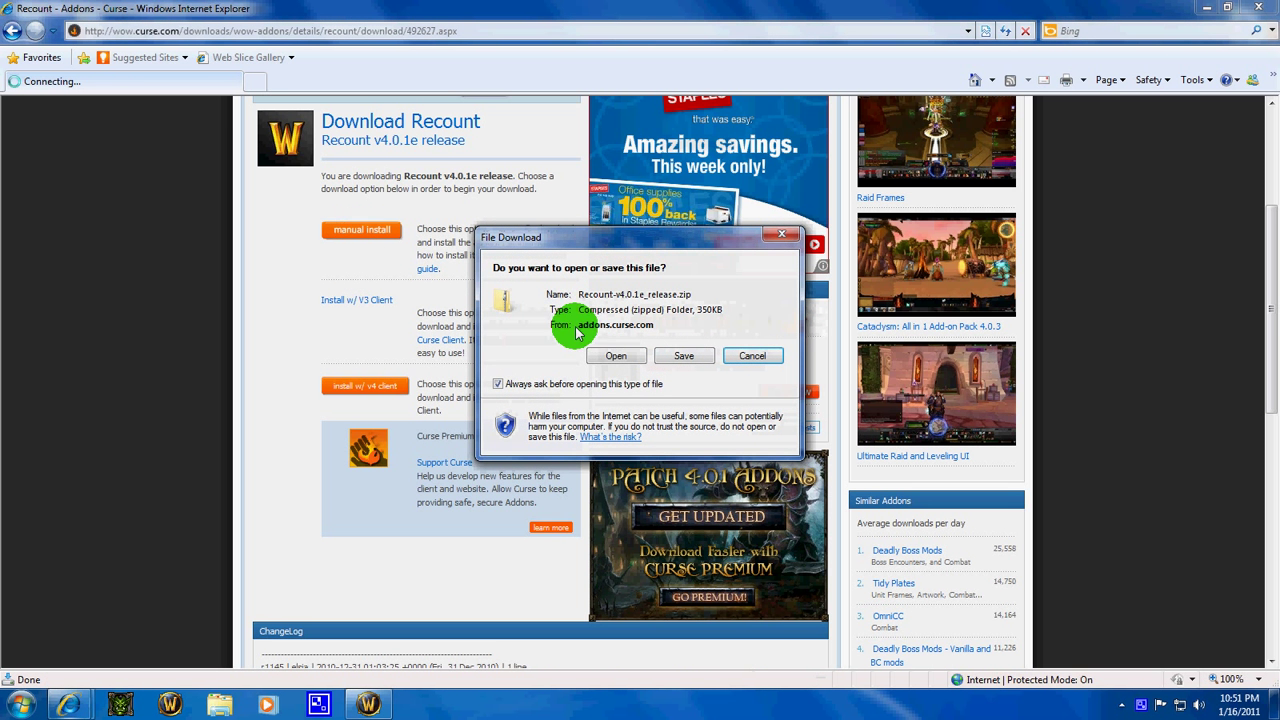
pyautogui.click(615, 356)
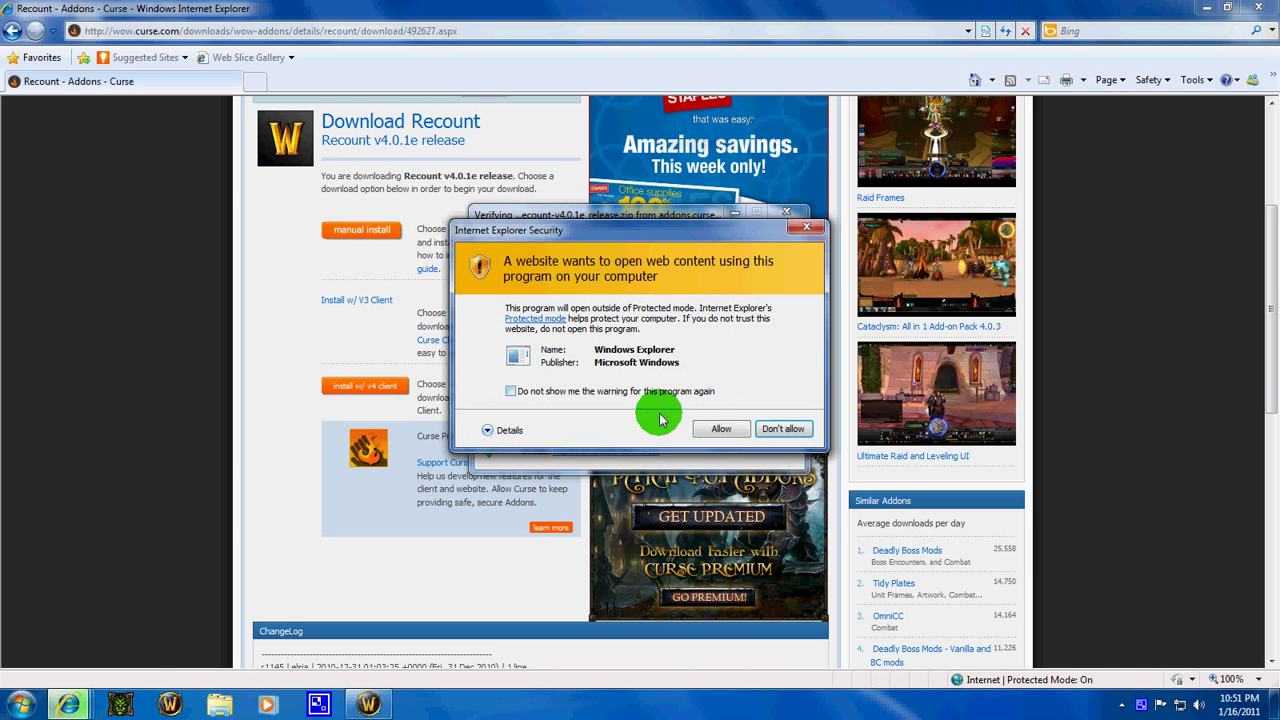
pyautogui.click(720, 428)
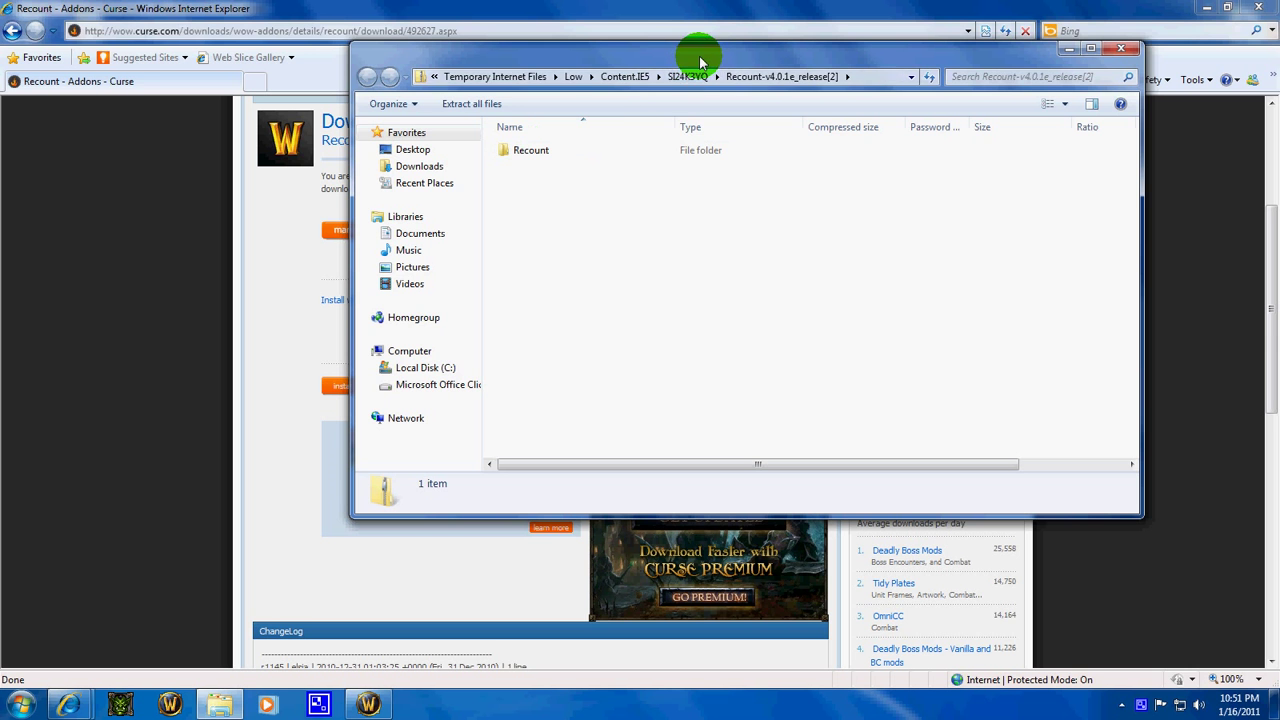
pyautogui.moveTo(693, 56); pyautogui.dragTo(668, 98)
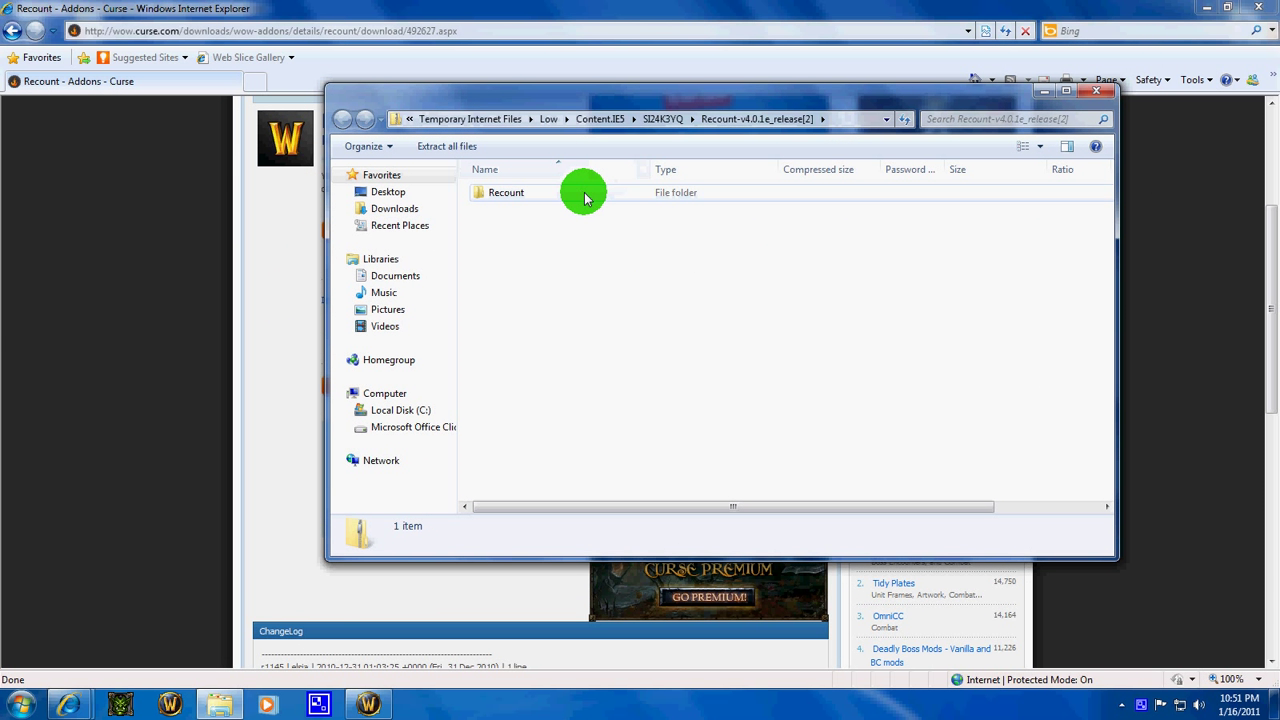
# Step: Copy the Recount folder from inside the downloaded zip
pyautogui.rightClick(583, 192)
pyautogui.click(545, 193)
pyautogui.rightClick(580, 200)
pyautogui.rightClick(485, 193)
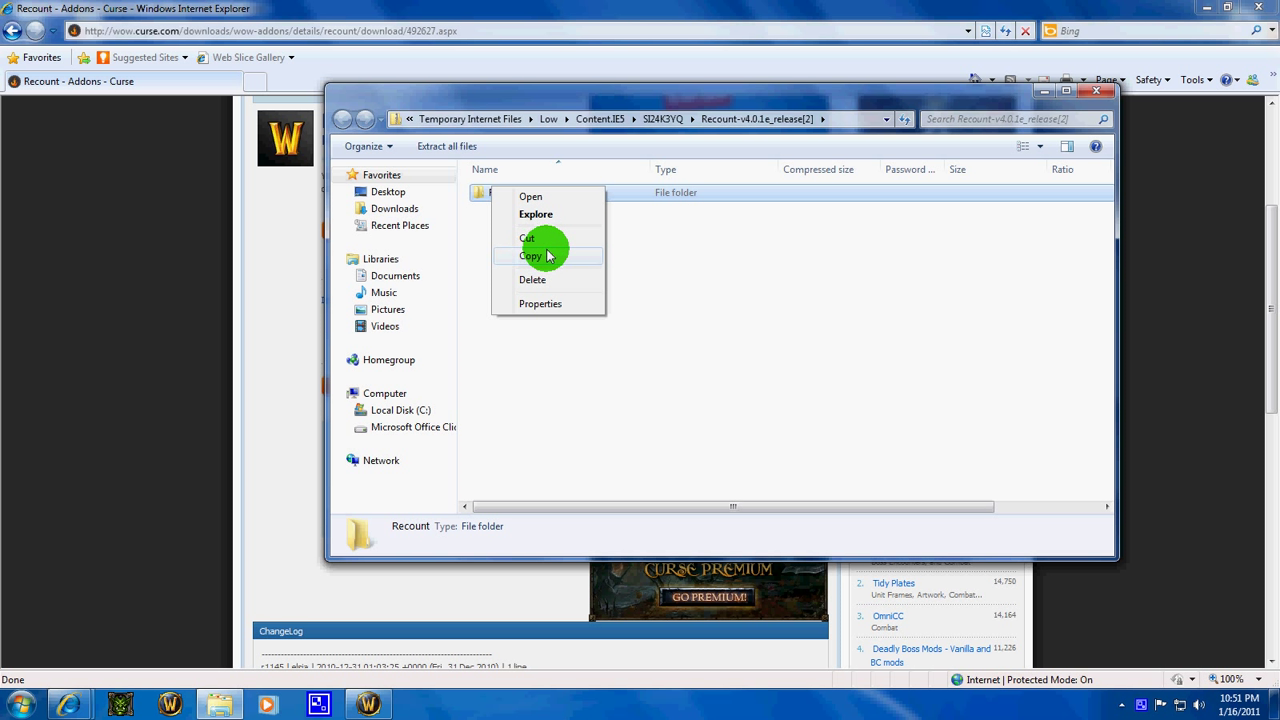
pyautogui.click(535, 255)
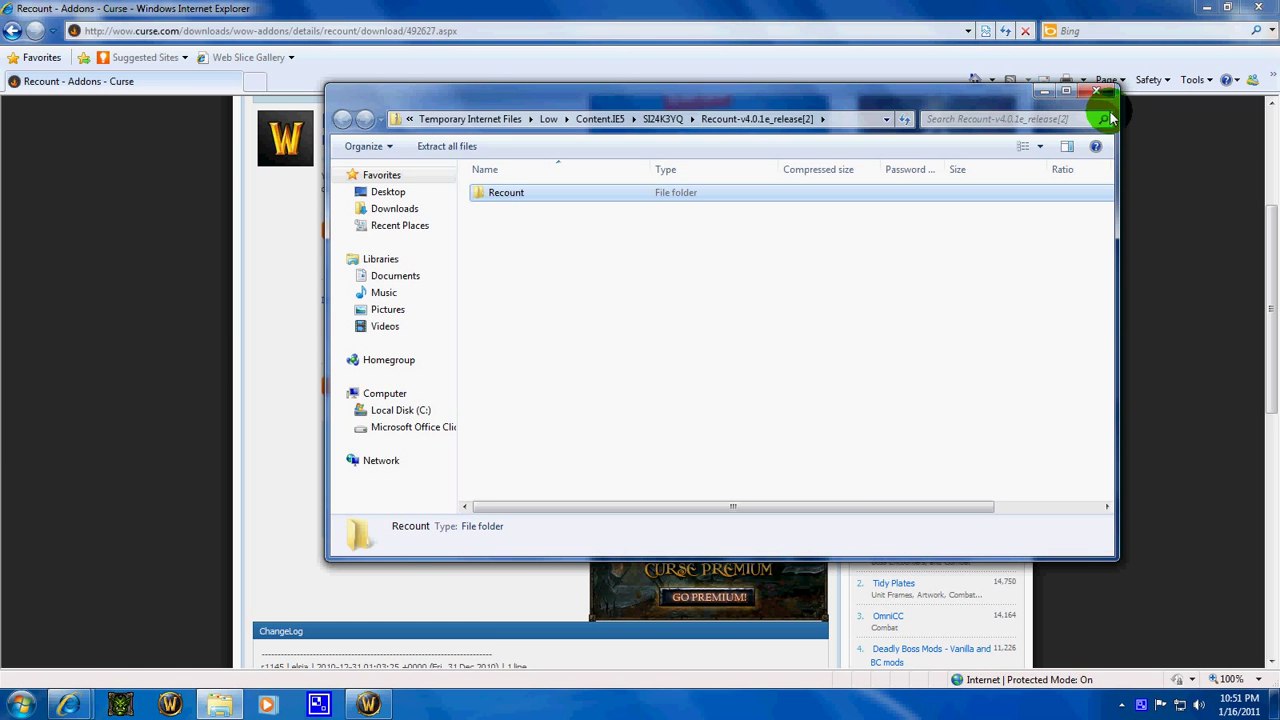
# Step: Put the zip window aside and browse from Computer into Local Disk (C:)
pyautogui.click(1047, 93)
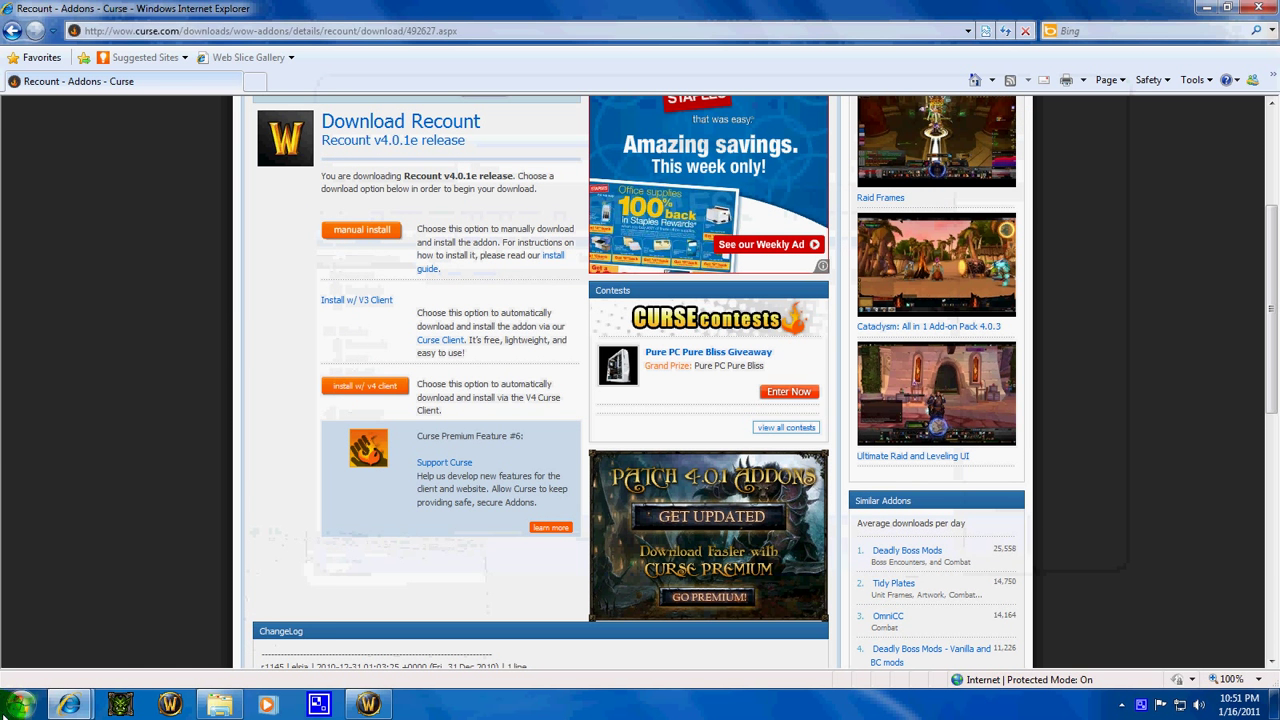
pyautogui.click(18, 704)
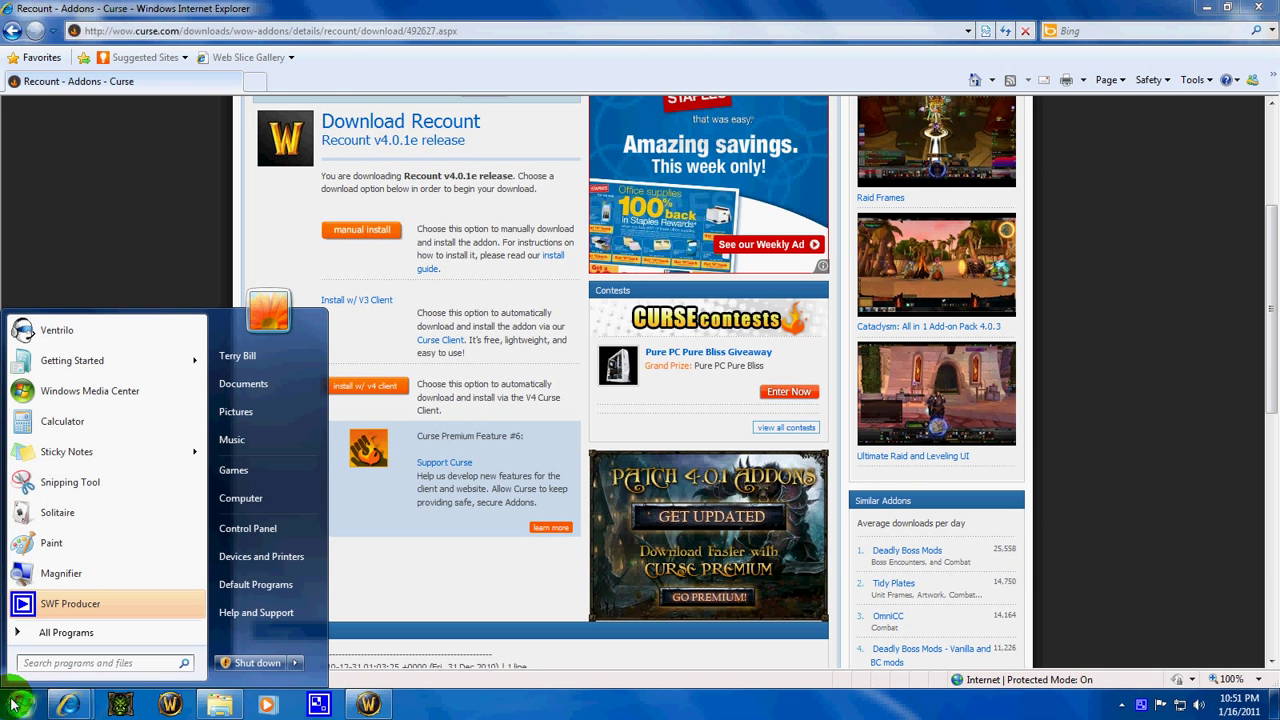
pyautogui.click(240, 498)
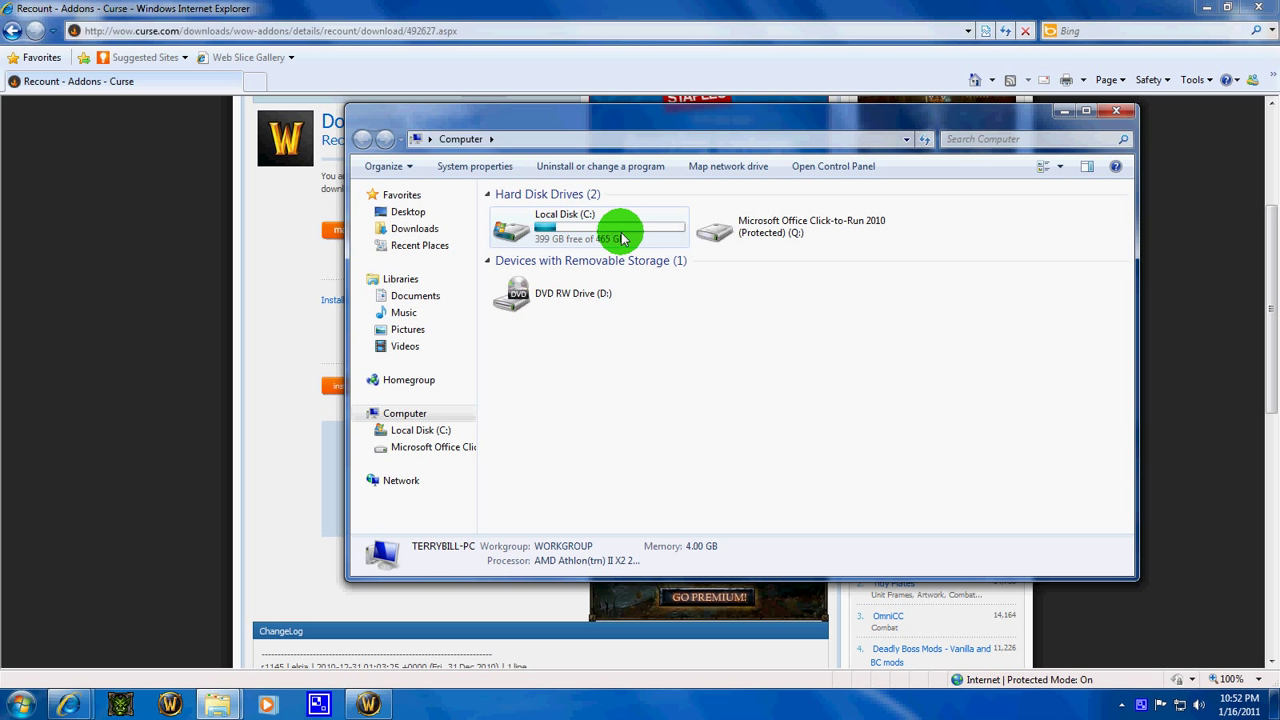
pyautogui.doubleClick(590, 222)
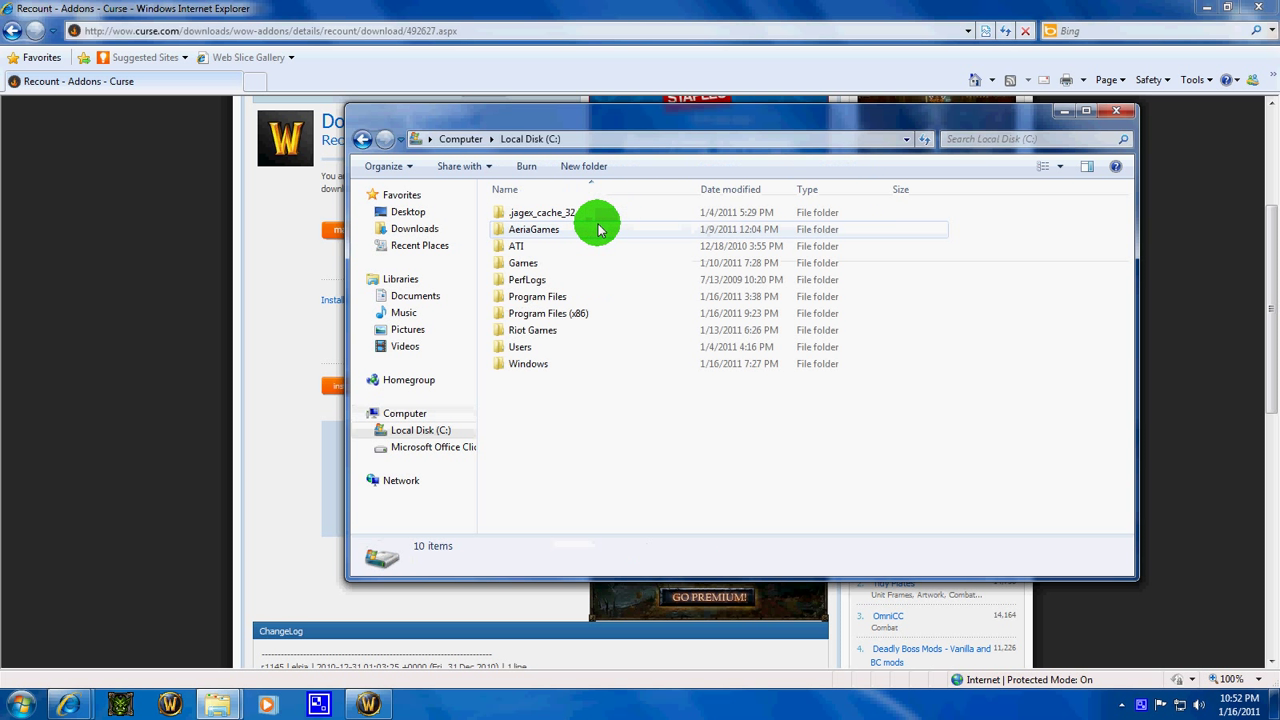
# Step: Navigate into Program Files (x86) > World of Warcraft > Interface
pyautogui.doubleClick(594, 318)
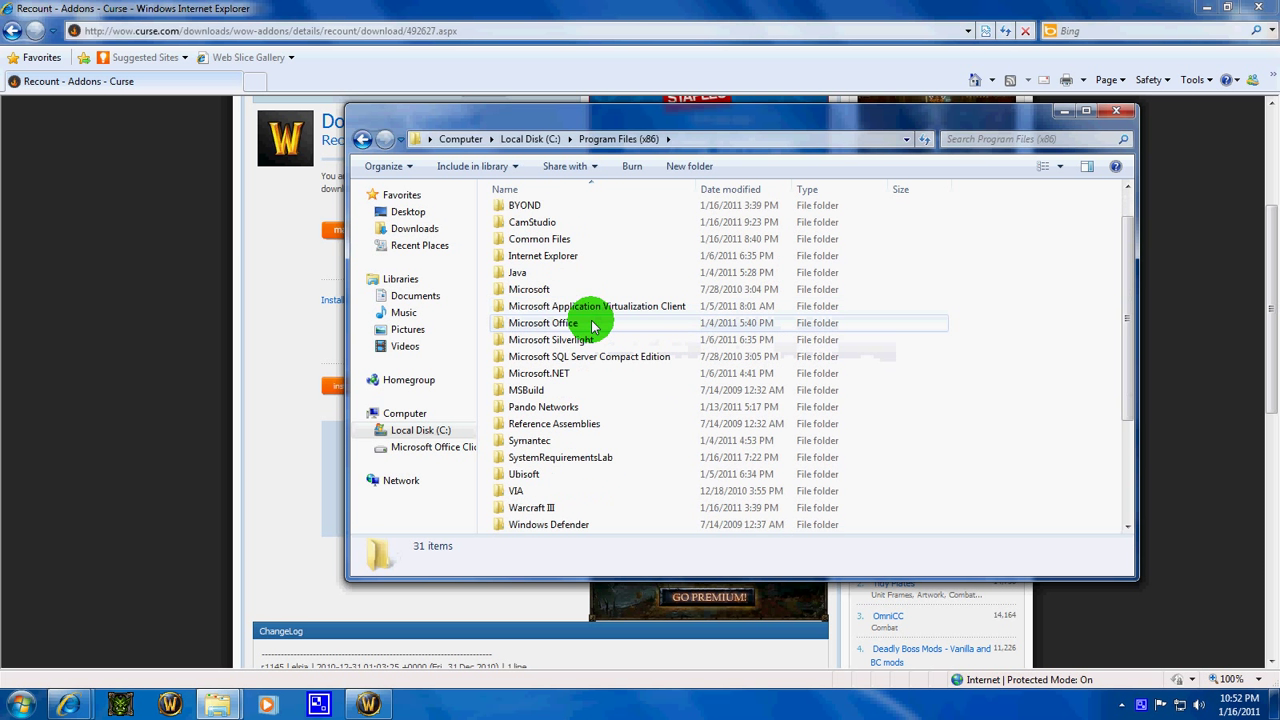
pyautogui.scroll(-5, 587, 343)
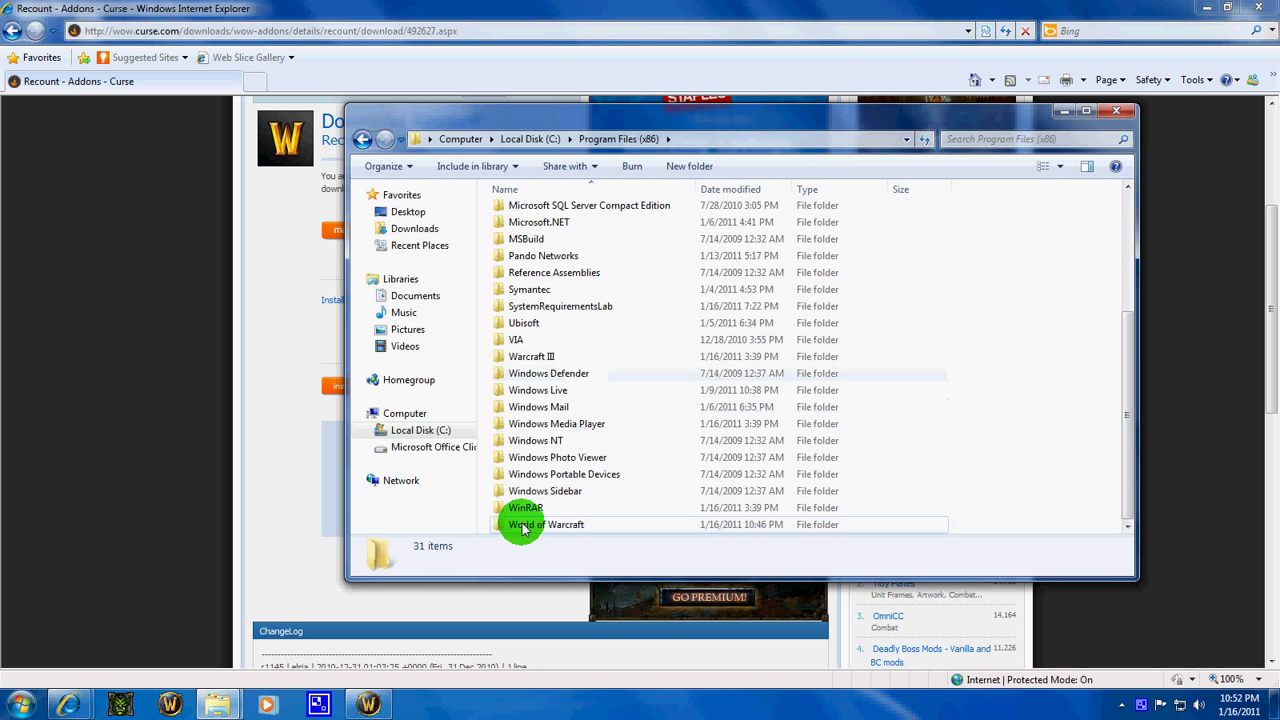
pyautogui.click(522, 528)
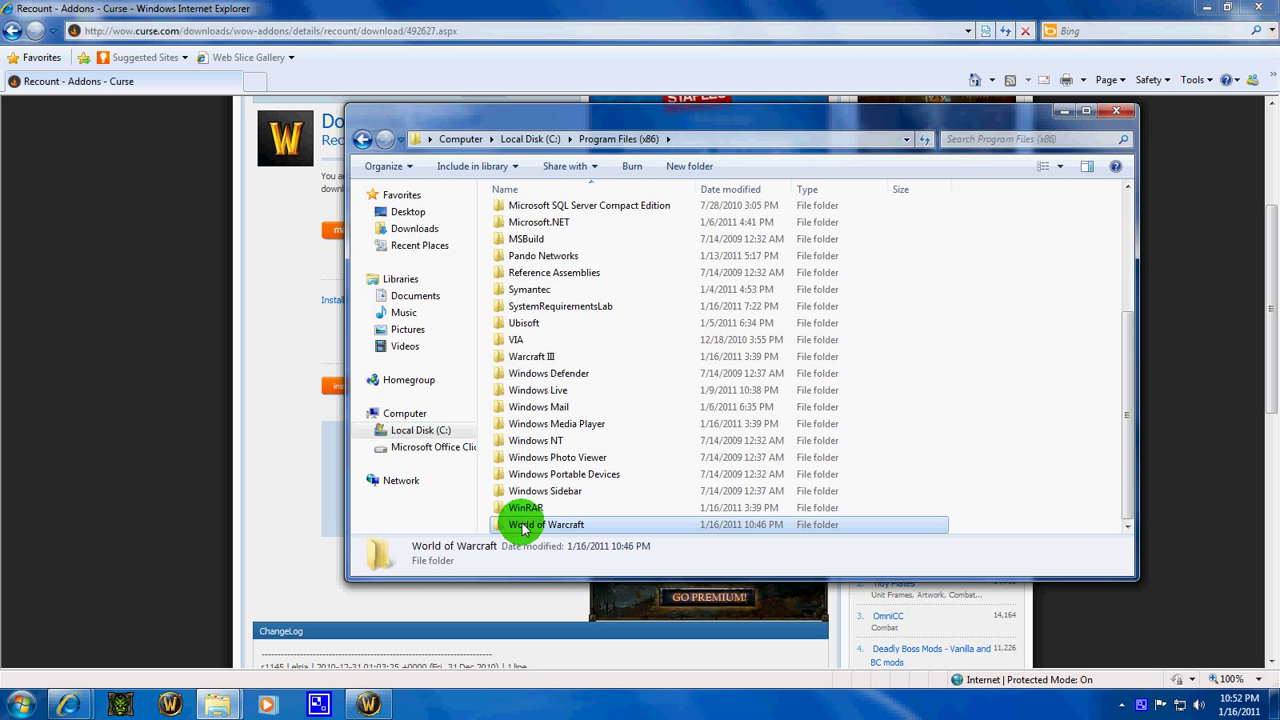
pyautogui.doubleClick(524, 528)
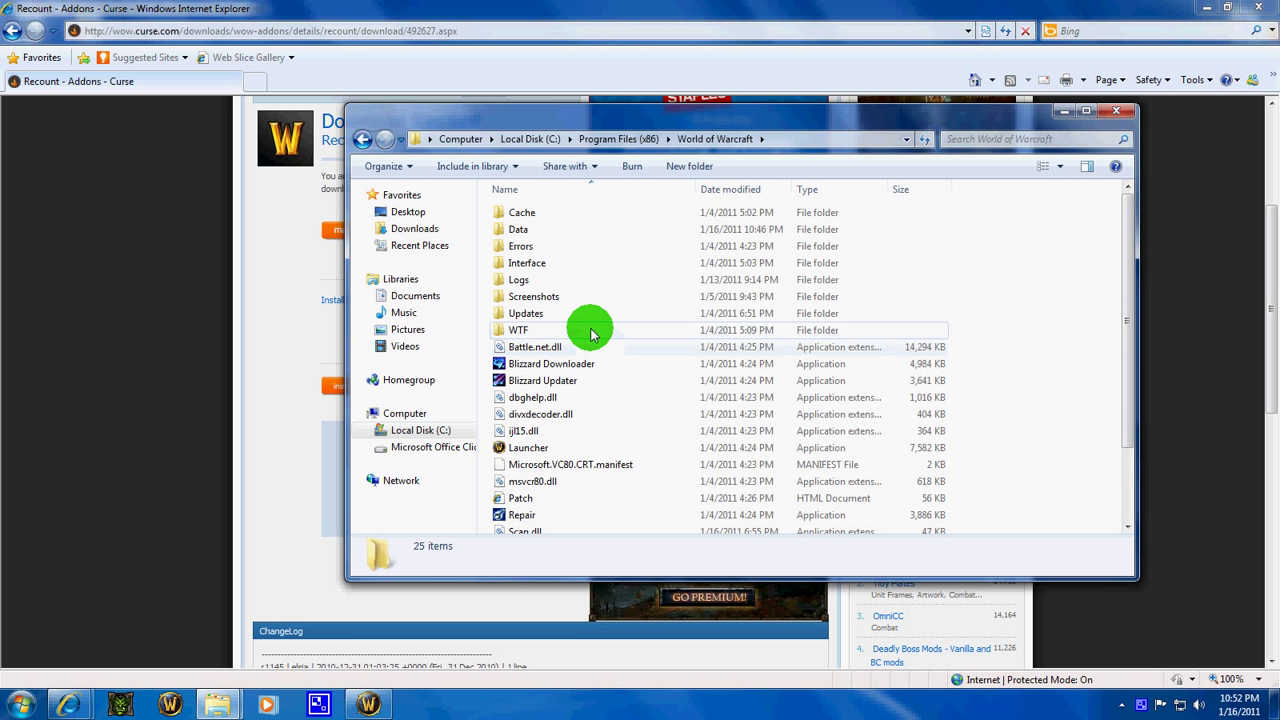
pyautogui.scroll(-3, 582, 290)
pyautogui.scroll(3, 582, 290)
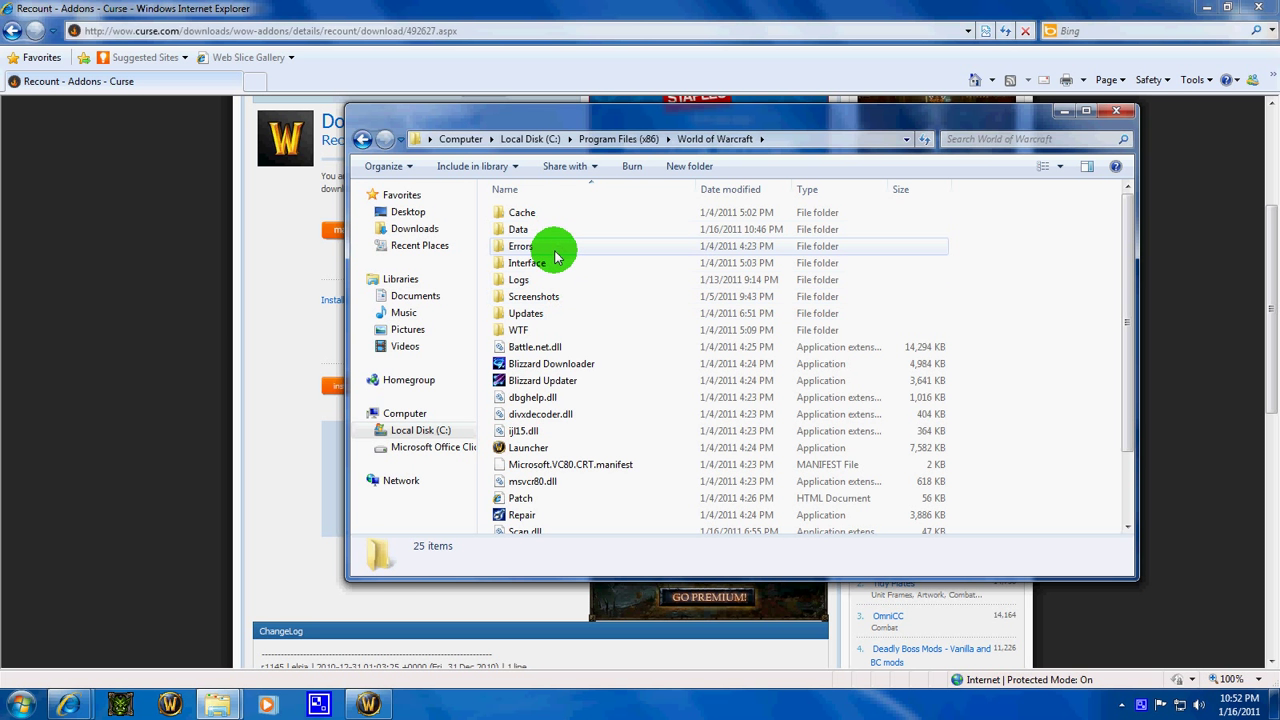
pyautogui.doubleClick(560, 265)
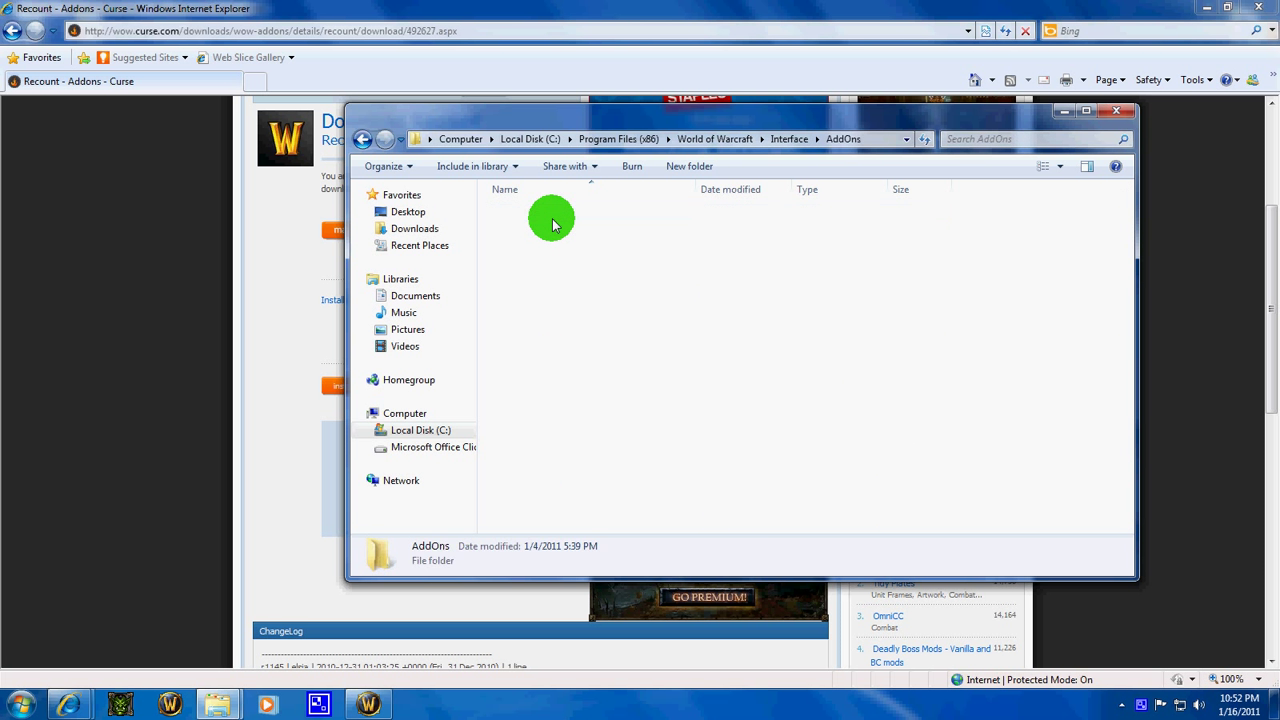
# Step: Paste the Recount folder into AddOns, merging with the existing Recount folder, then close the window
pyautogui.doubleClick(552, 215)
pyautogui.scroll(-5, 552, 260)
pyautogui.scroll(-1, 552, 262)
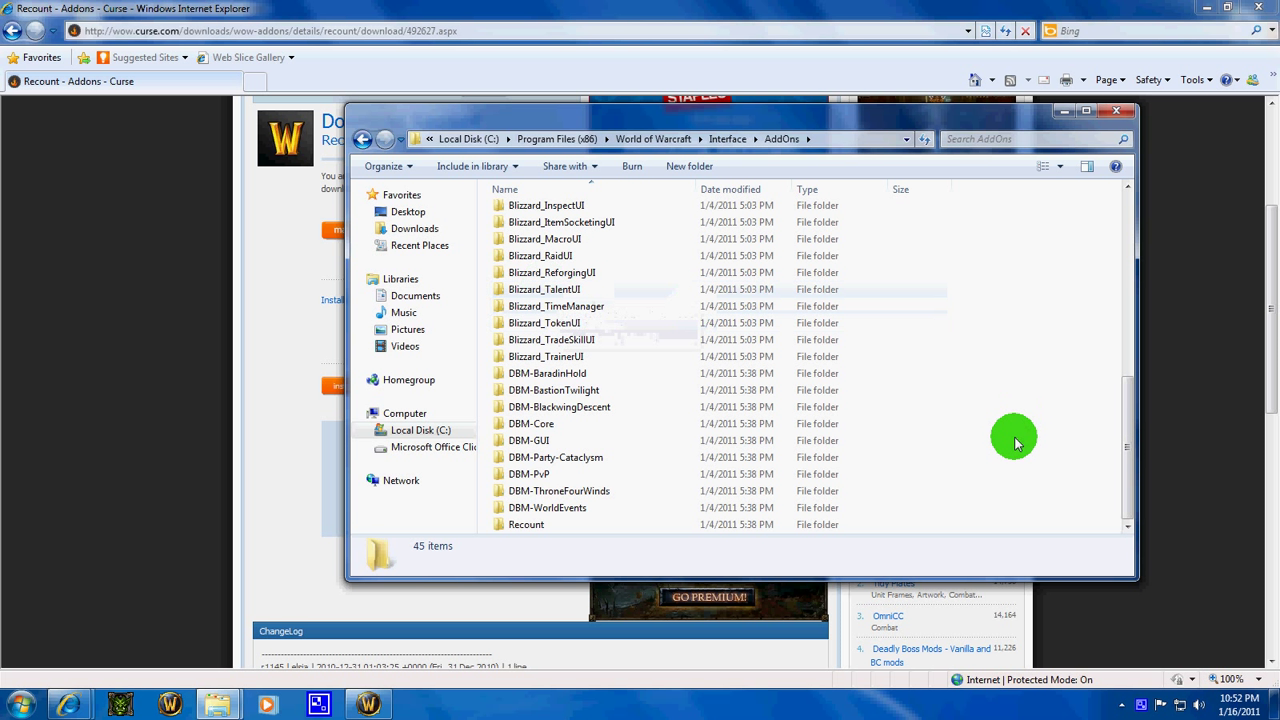
pyautogui.rightClick(1010, 488)
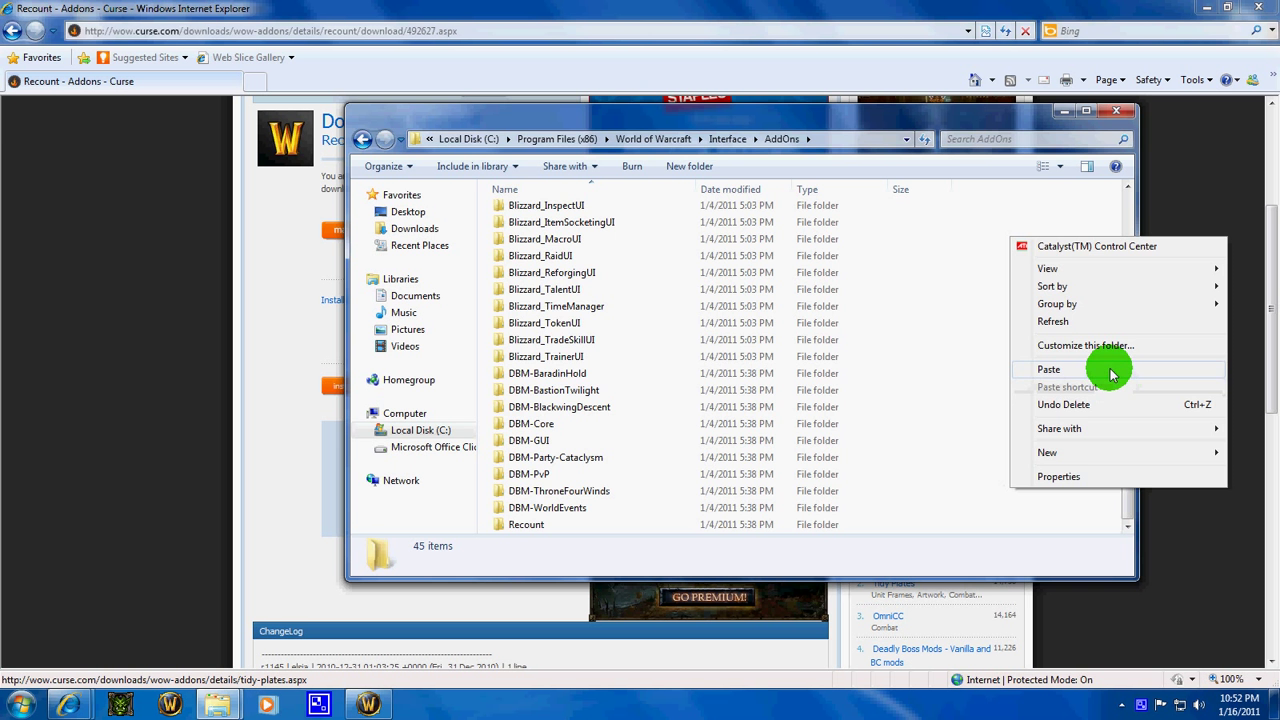
pyautogui.click(1049, 369)
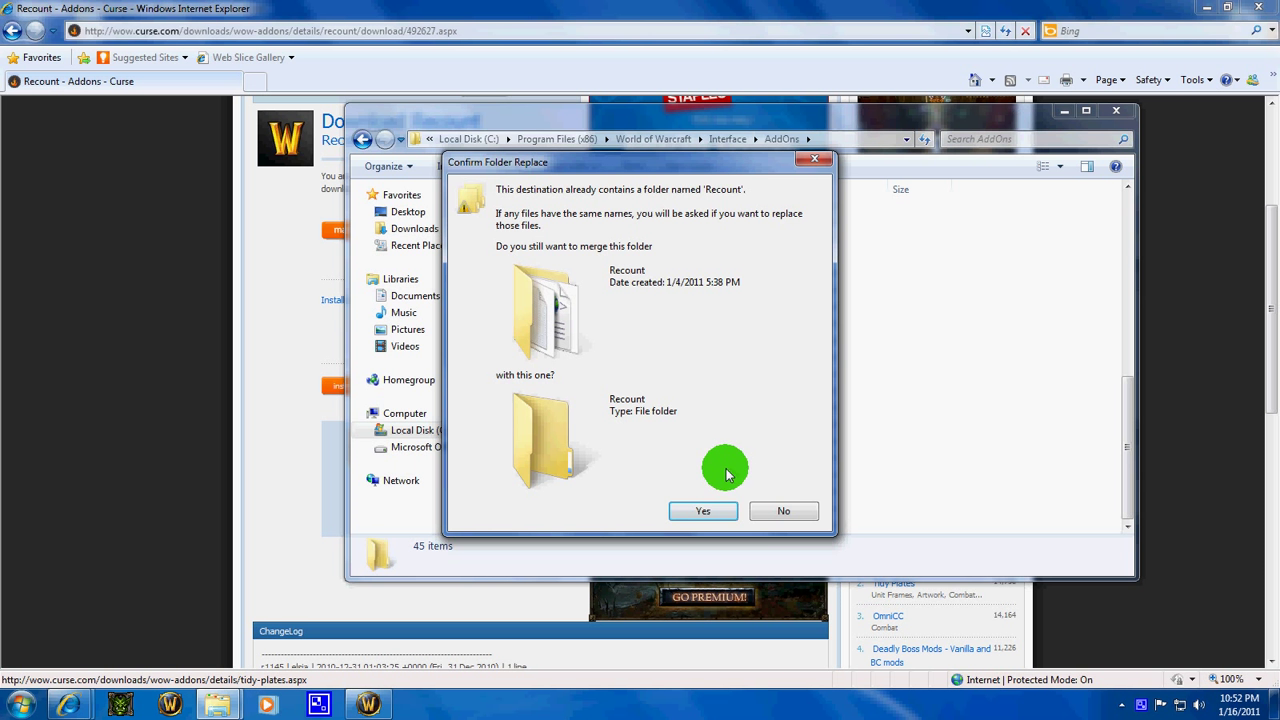
pyautogui.click(785, 511)
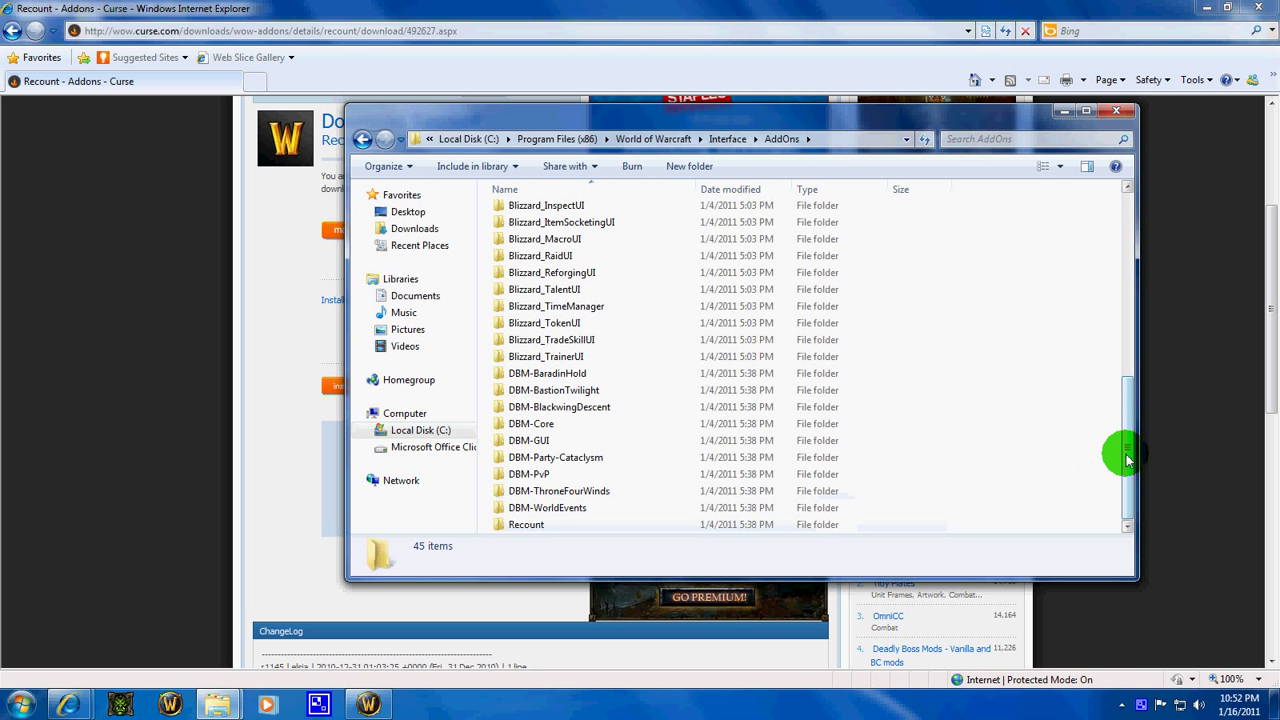
pyautogui.moveTo(1127, 445); pyautogui.dragTo(1127, 200)
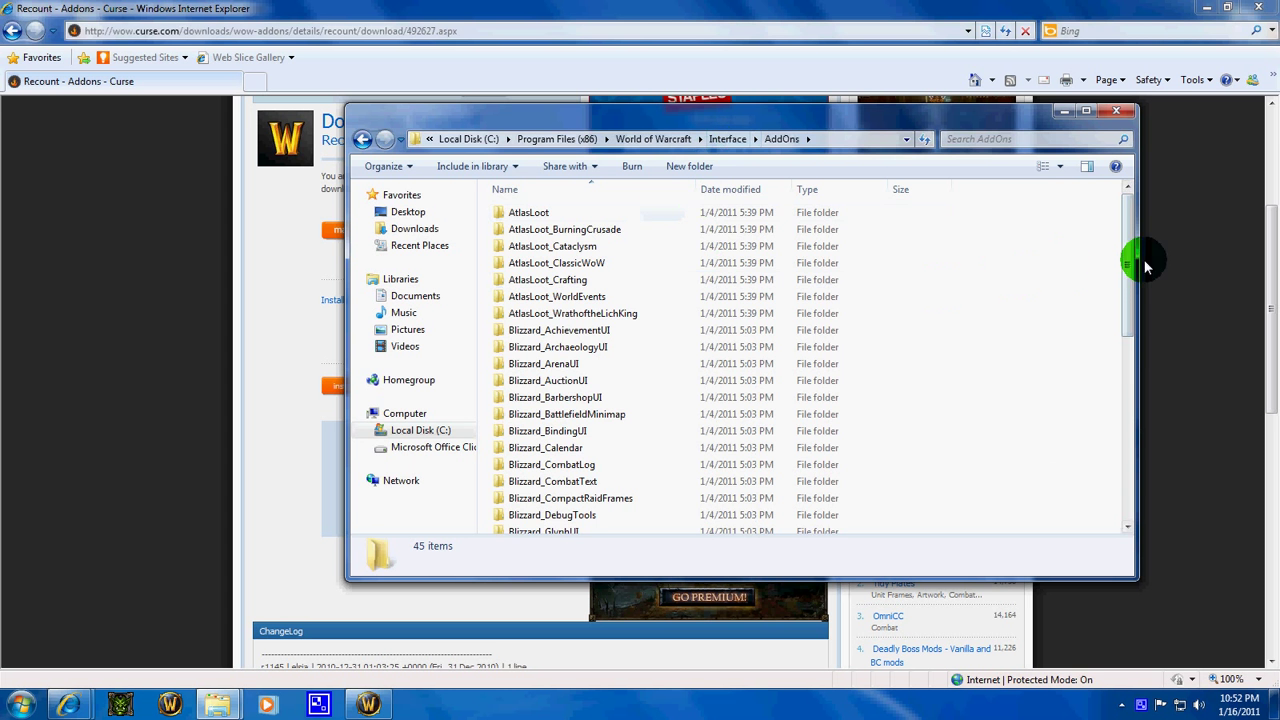
pyautogui.moveTo(1127, 260)
pyautogui.mouseDown()
pyautogui.moveTo(1136, 312)
pyautogui.moveTo(1114, 447)
pyautogui.mouseUp()
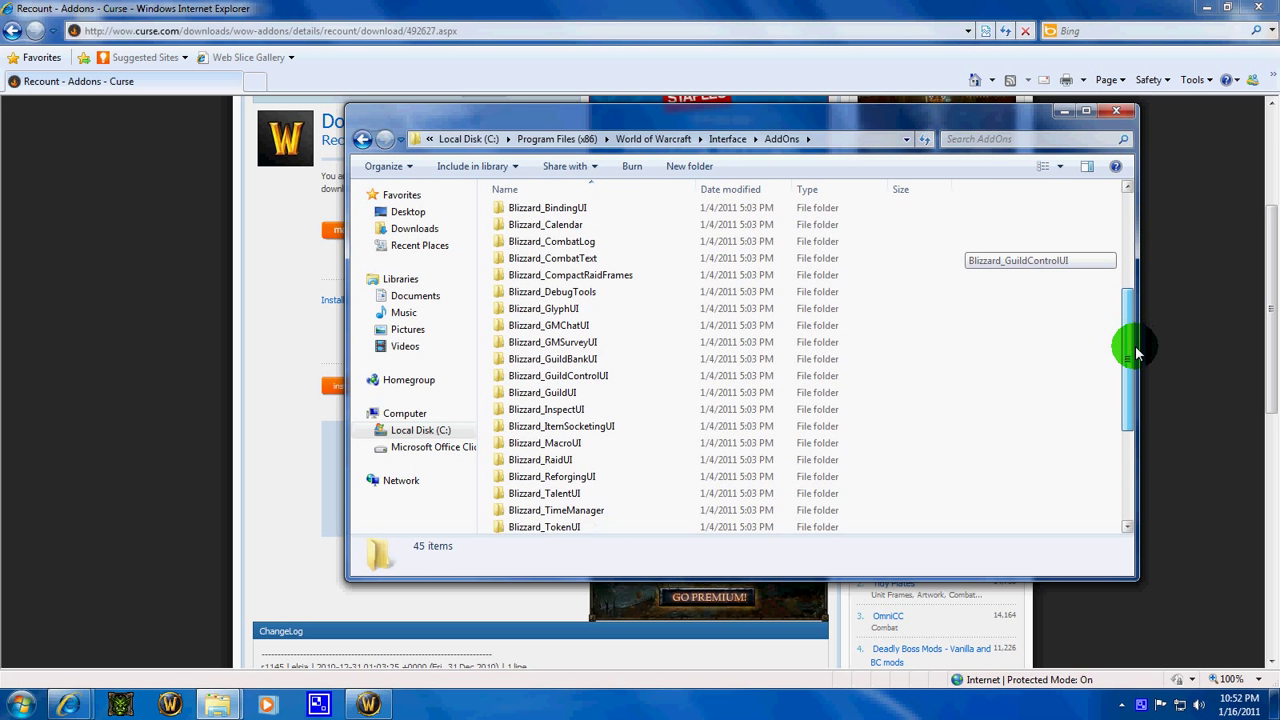
pyautogui.moveTo(1114, 447)
pyautogui.mouseDown()
pyautogui.moveTo(1136, 308)
pyautogui.moveTo(1118, 487)
pyautogui.mouseUp()
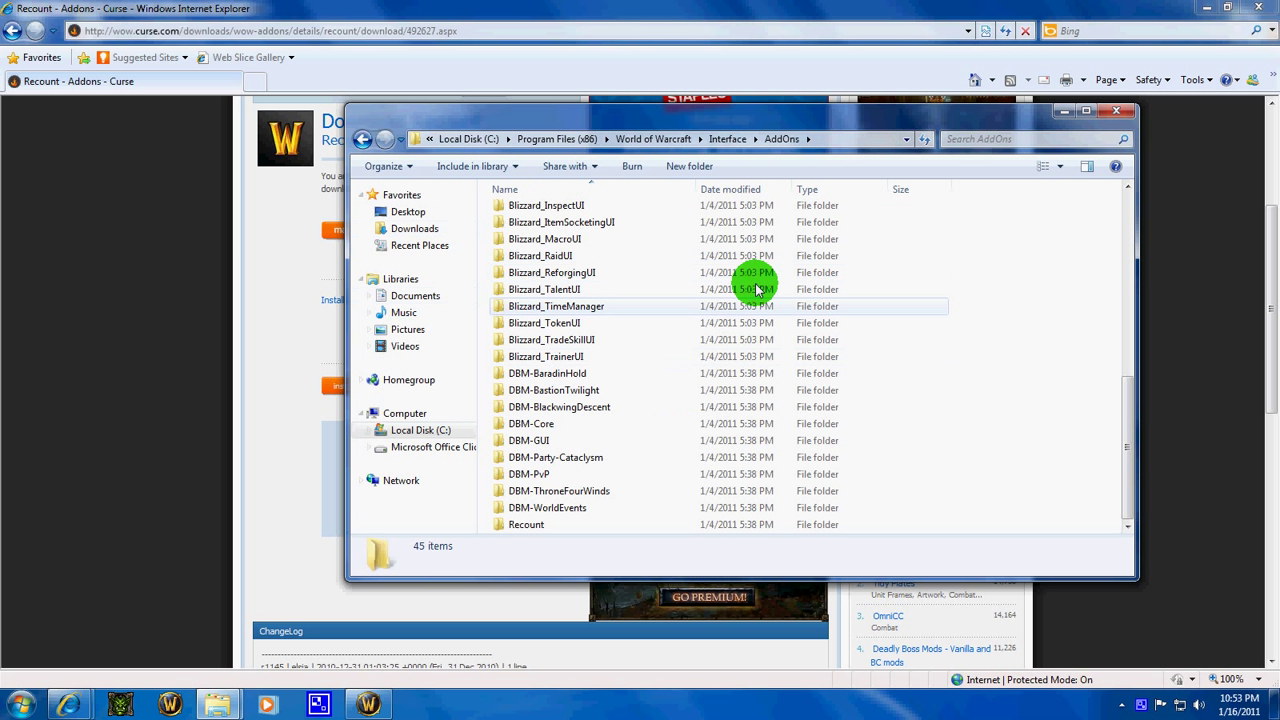
pyautogui.click(1126, 113)
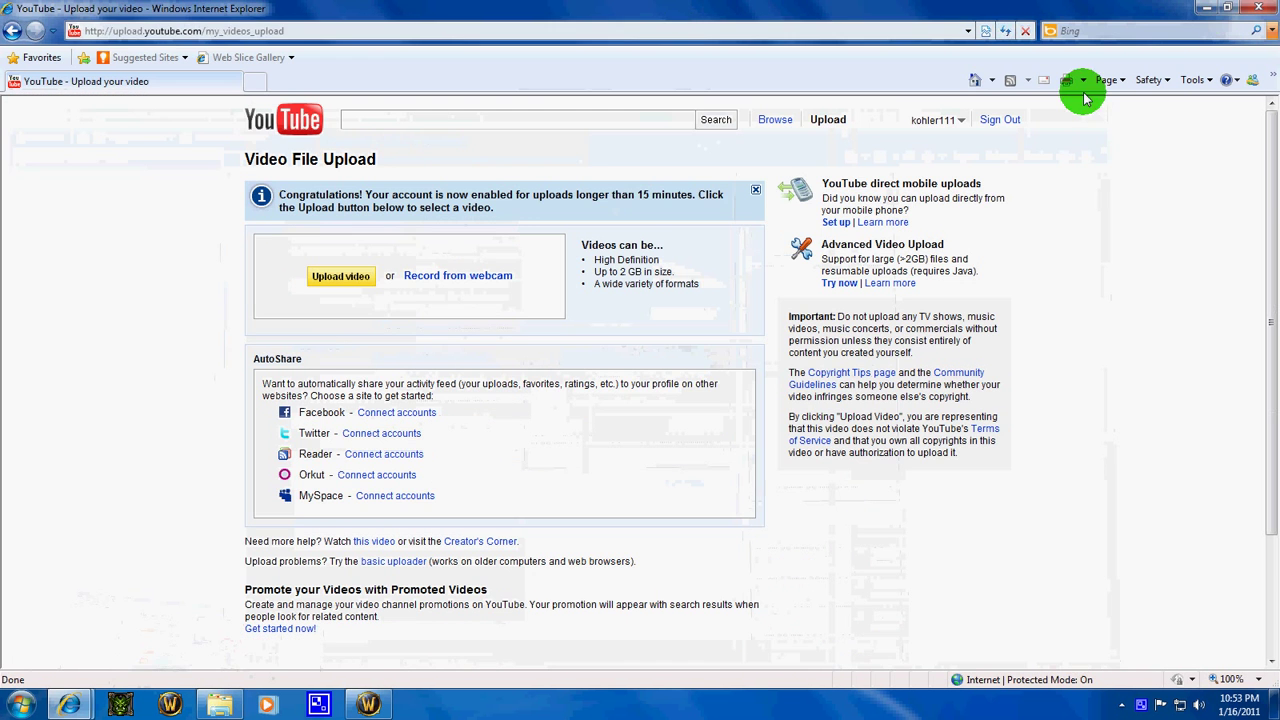
# Step: Minimize the browser and bring the Recount zip's folder window back over the desktop
pyautogui.click(1207, 9)
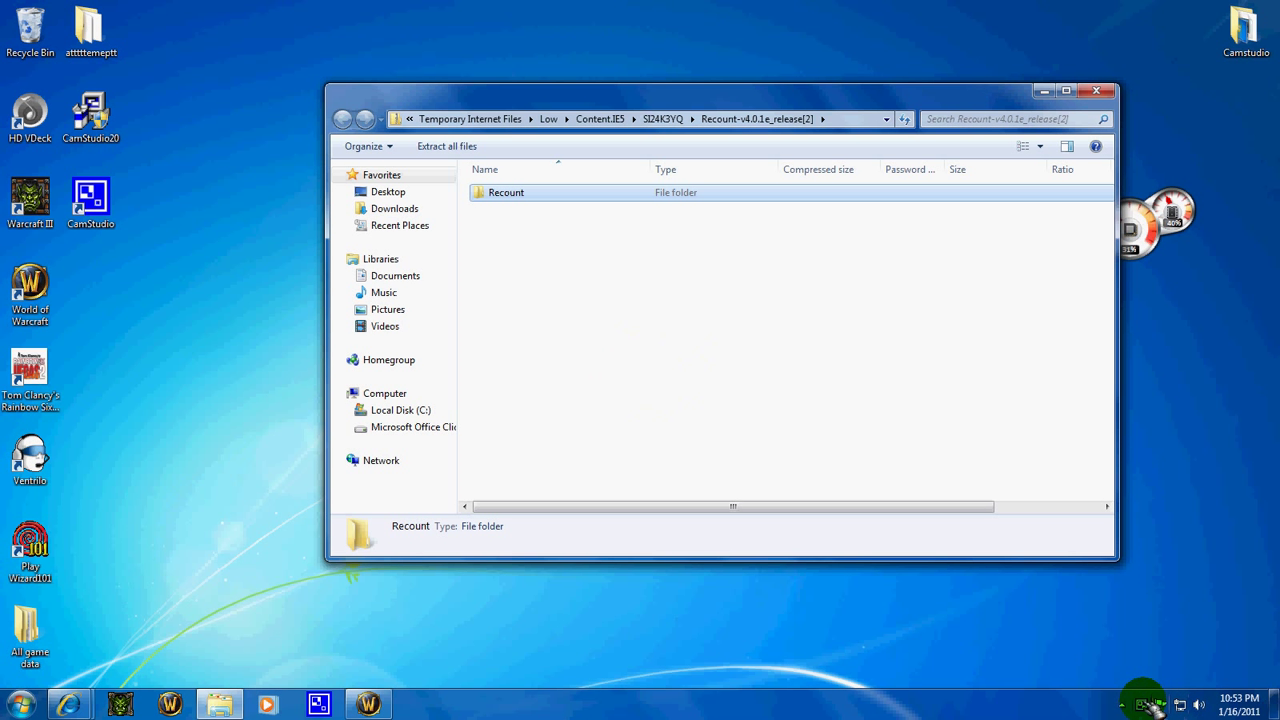
pyautogui.rightClick(1142, 705)
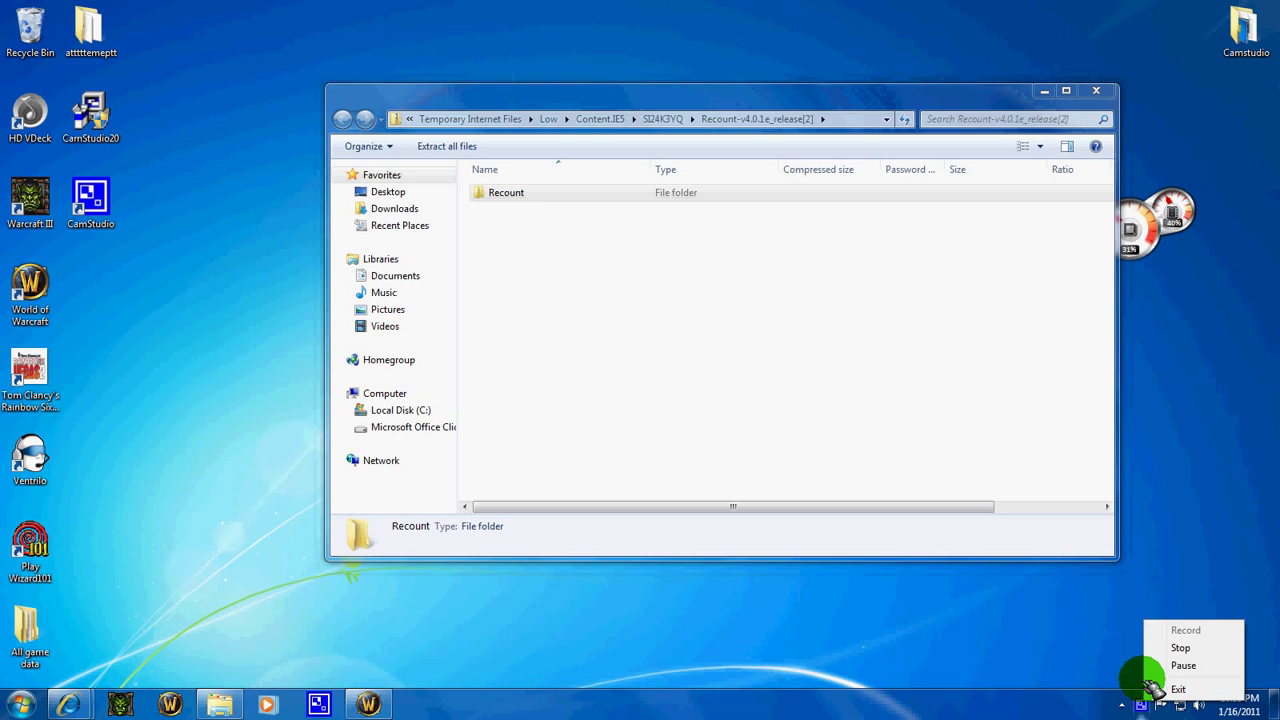